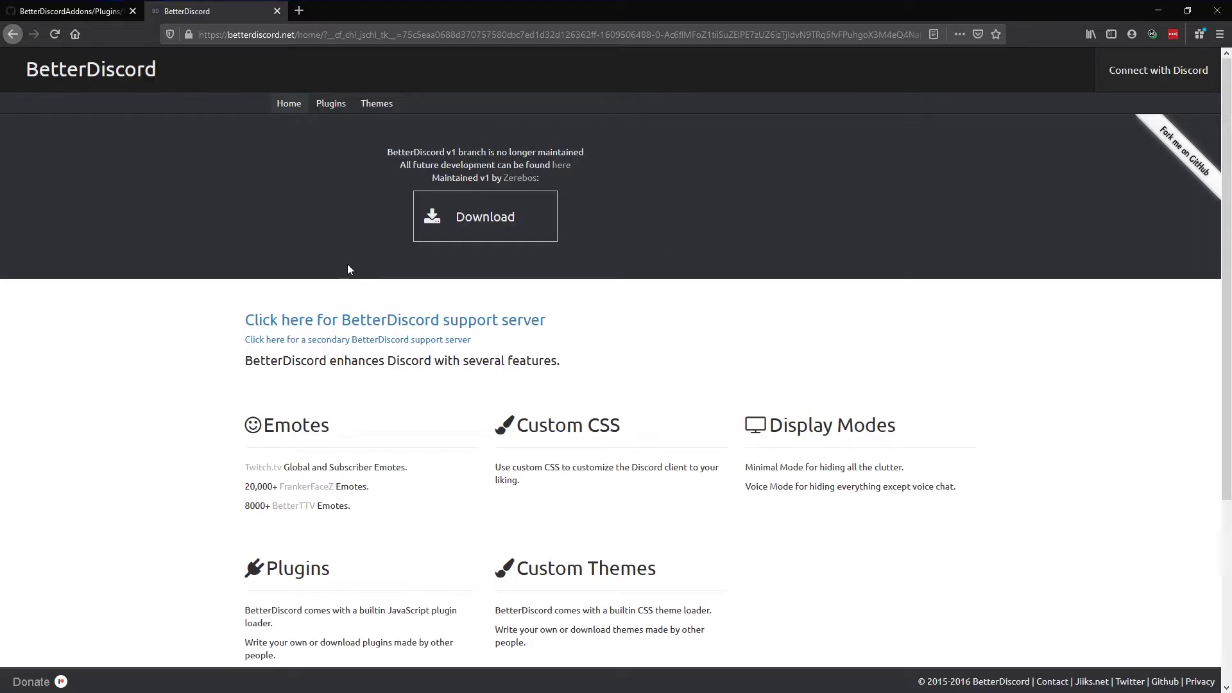
Download the NotificationSounds plugin from its GitHub page and close the browser
left_click(94, 16)
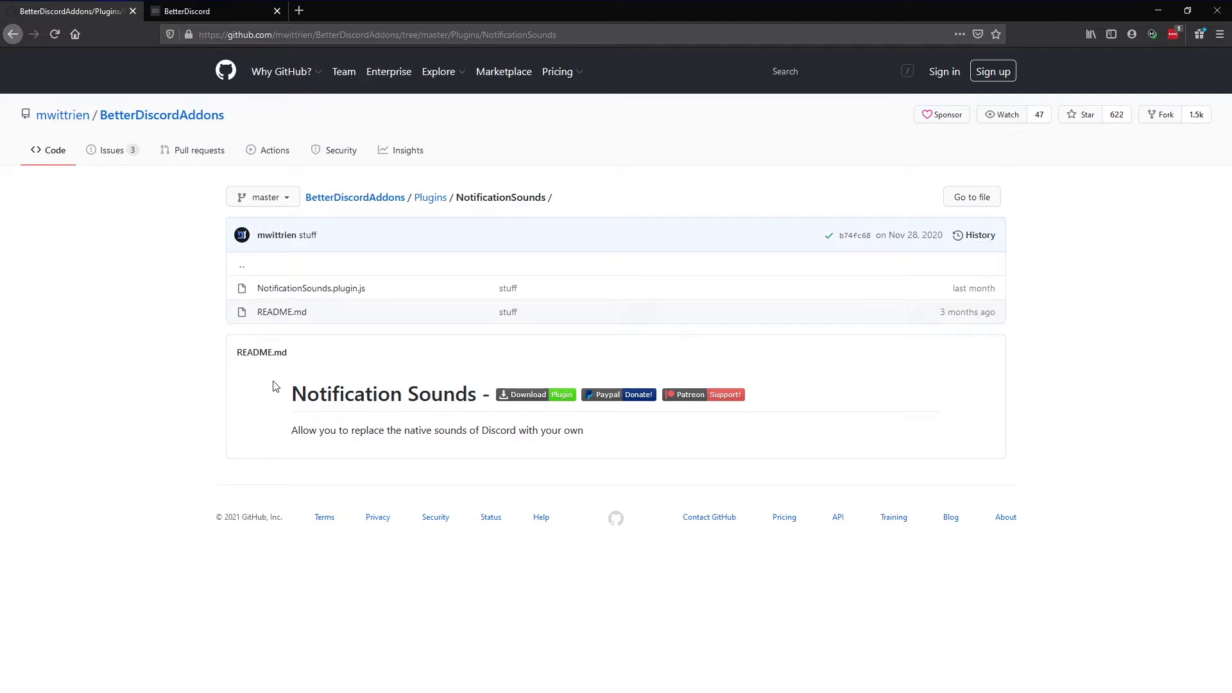
left_click(552, 403)
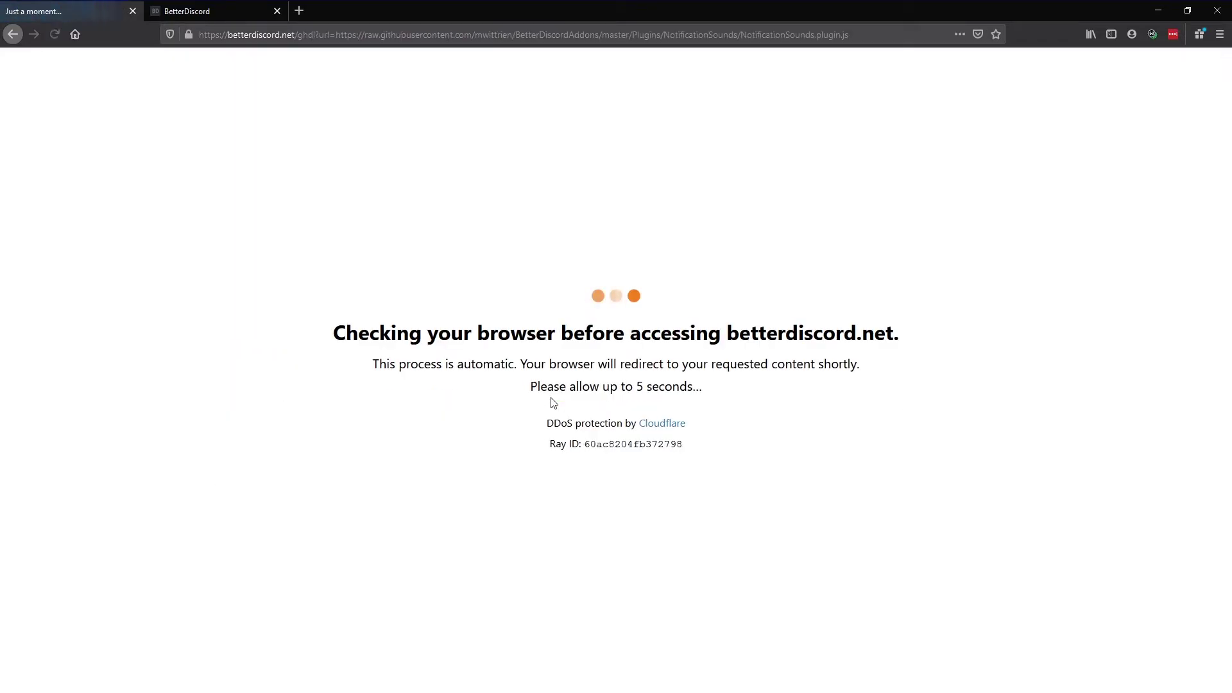
left_click(133, 12)
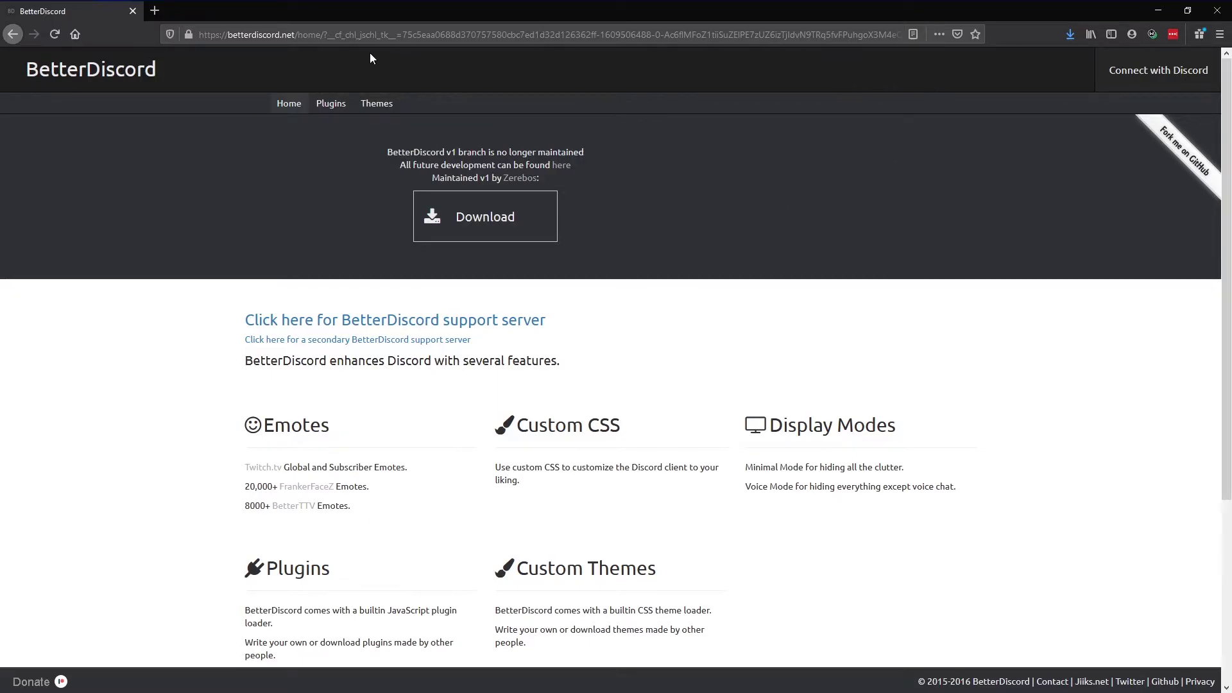
left_click(132, 11)
Switch to Discord and open the BetterDiscord plugin folder from the plugin settings
key("super")
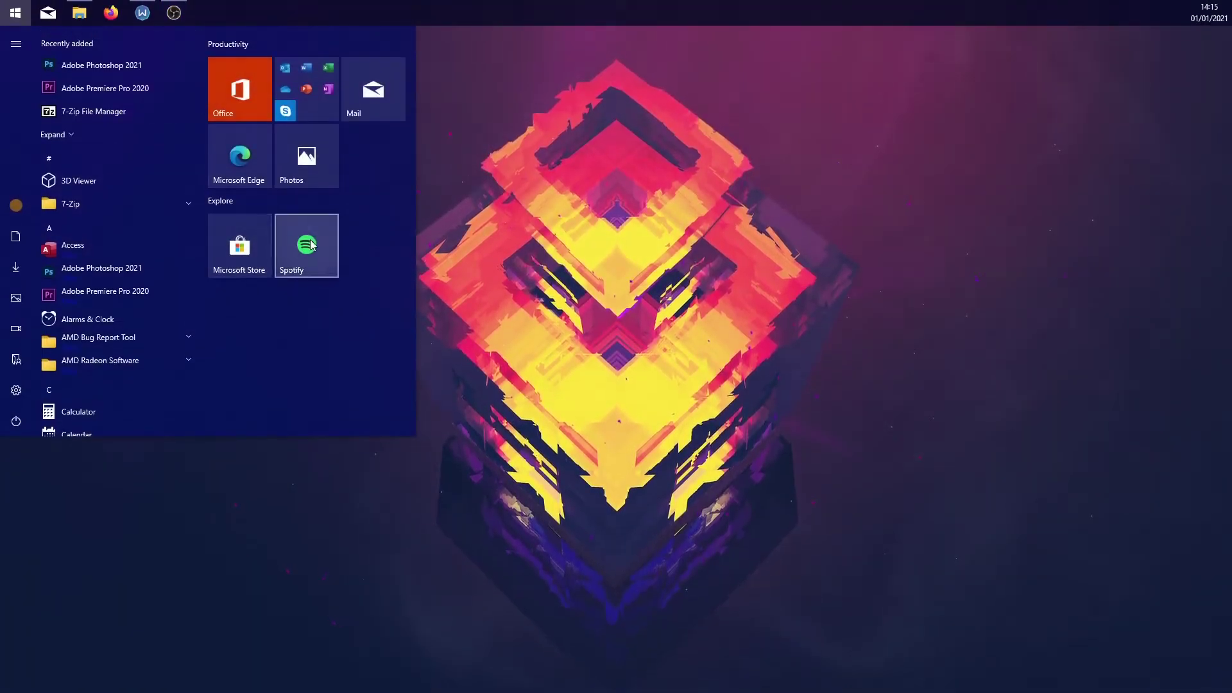
type("di")
key("Return")
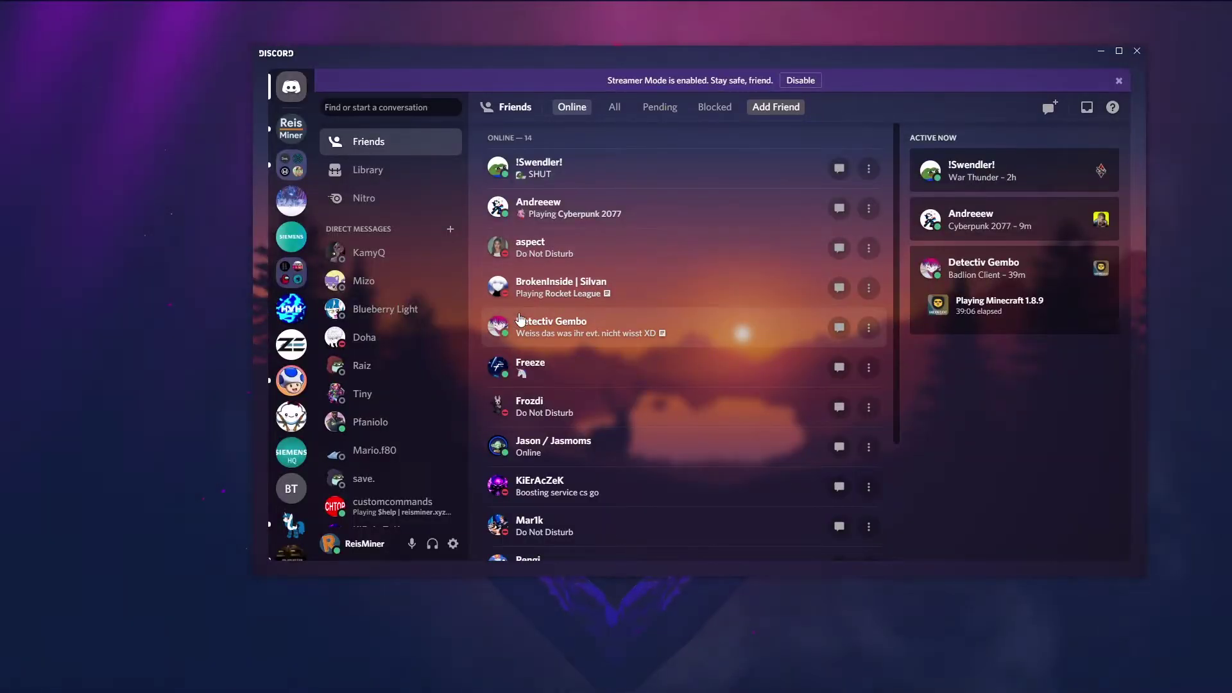
left_click(453, 544)
scroll(429, 402, "down", 5)
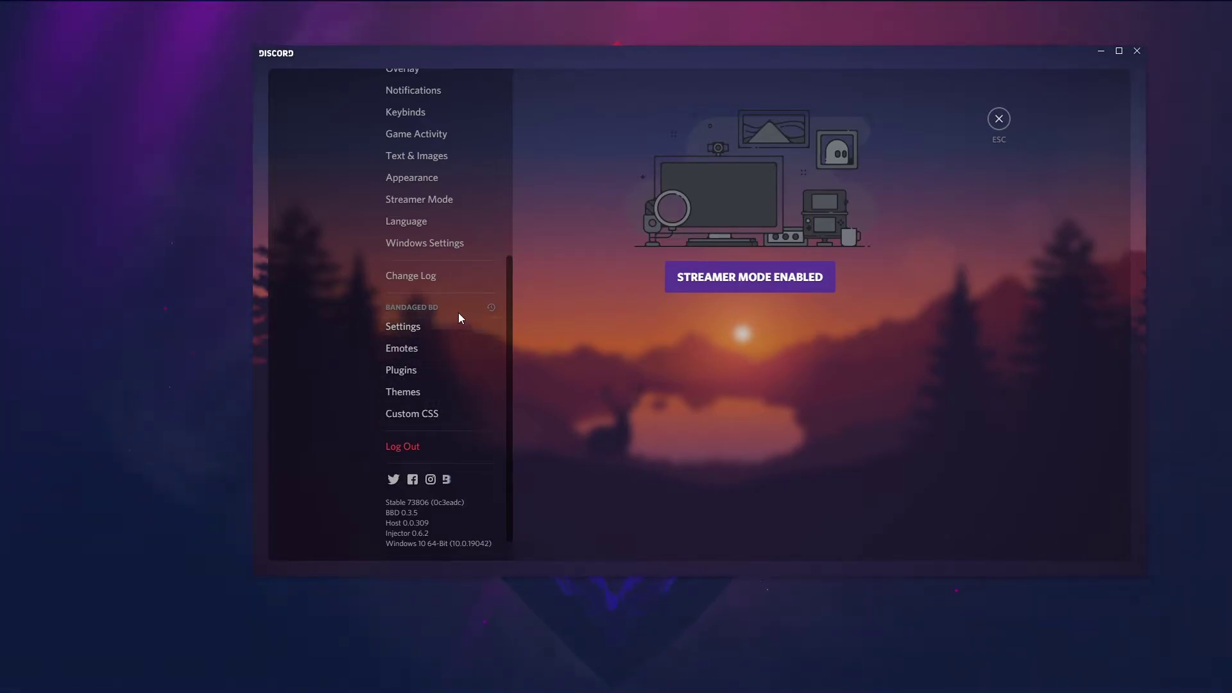
left_click(444, 369)
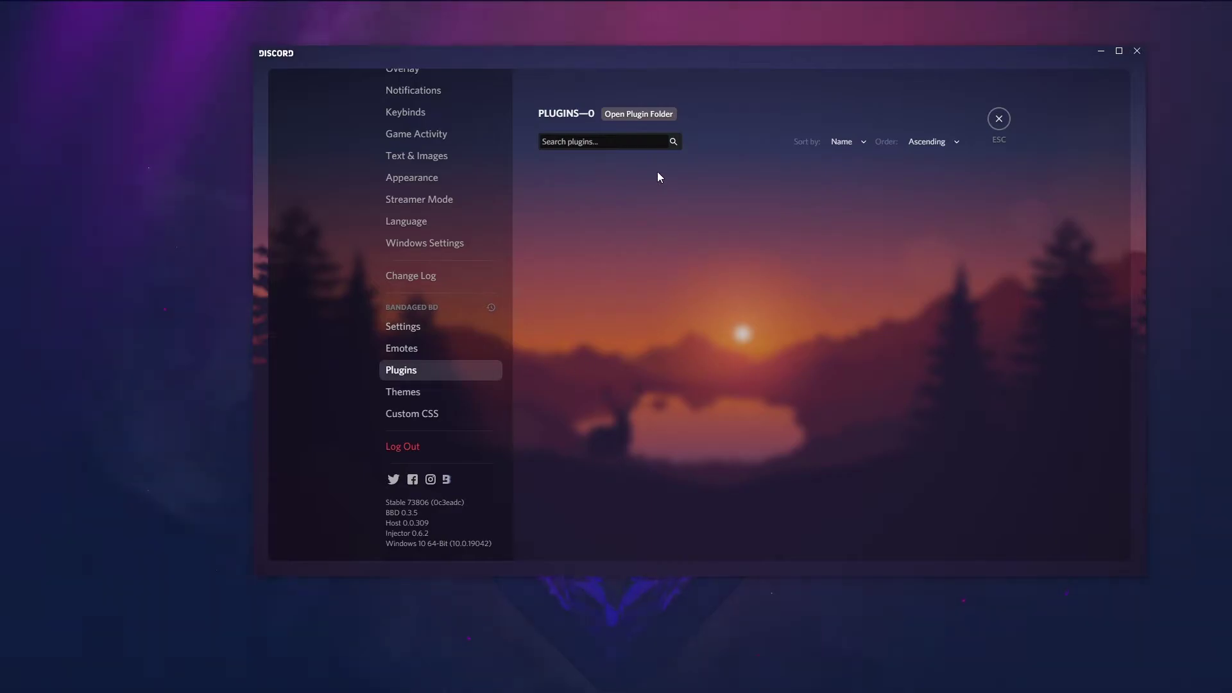
left_click(642, 116)
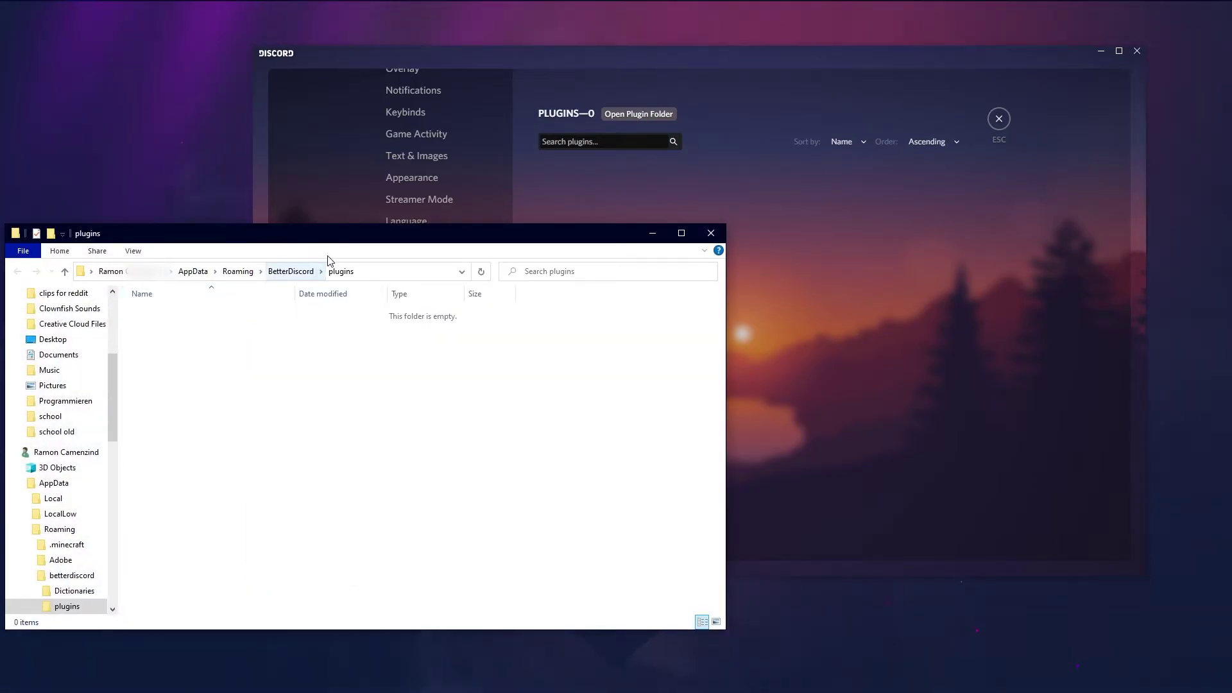
Move NotificationSounds.plugin.js from Downloads into the BetterDiscord plugins folder and close both folder windows
left_click(82, 7)
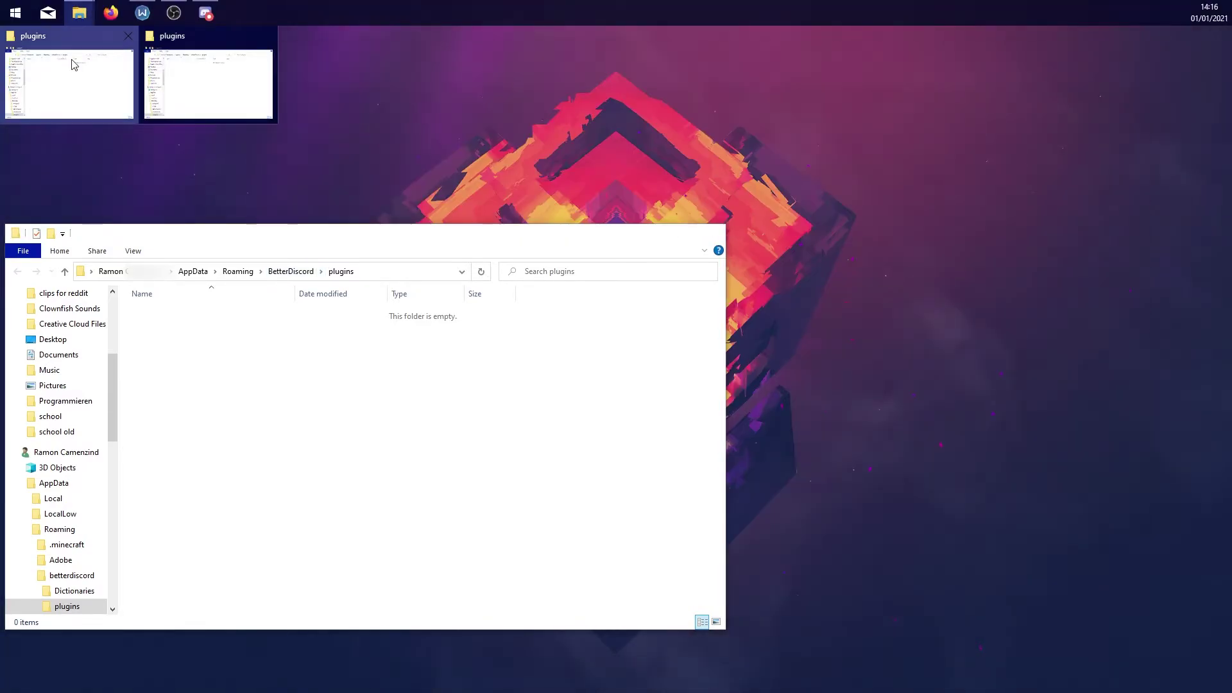
left_click(71, 71)
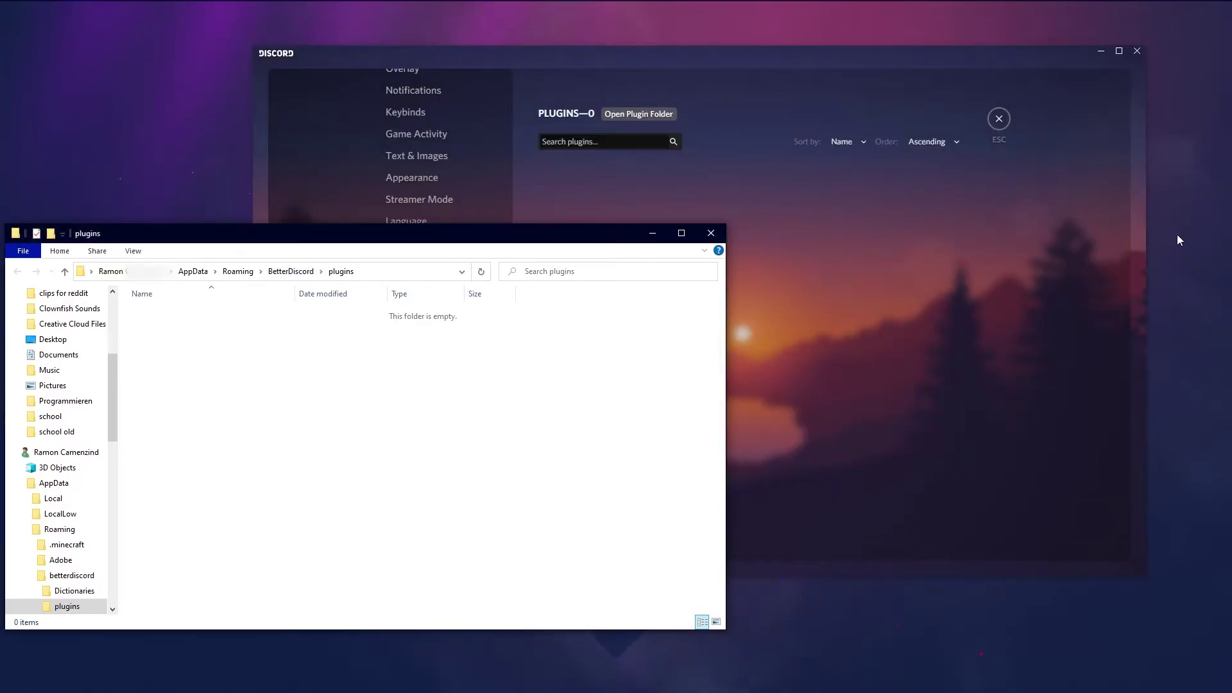
key("ctrl+n")
scroll(54, 455, "up", 1)
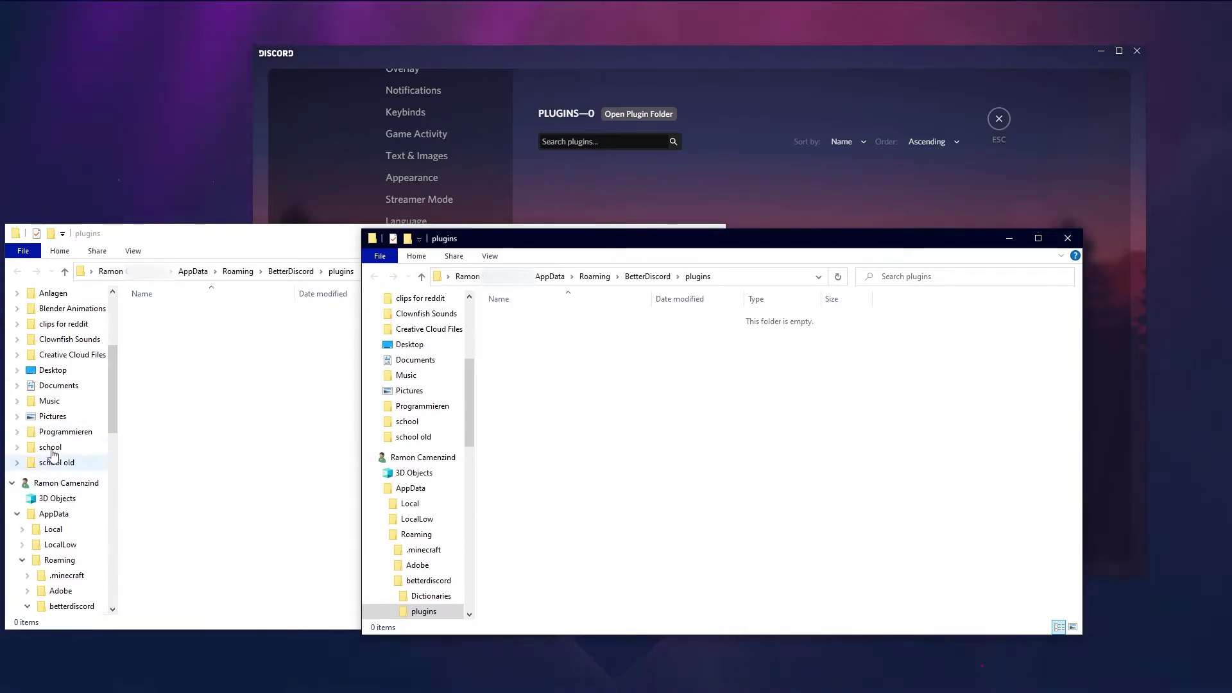
scroll(54, 454, "up", 4)
left_click(57, 350)
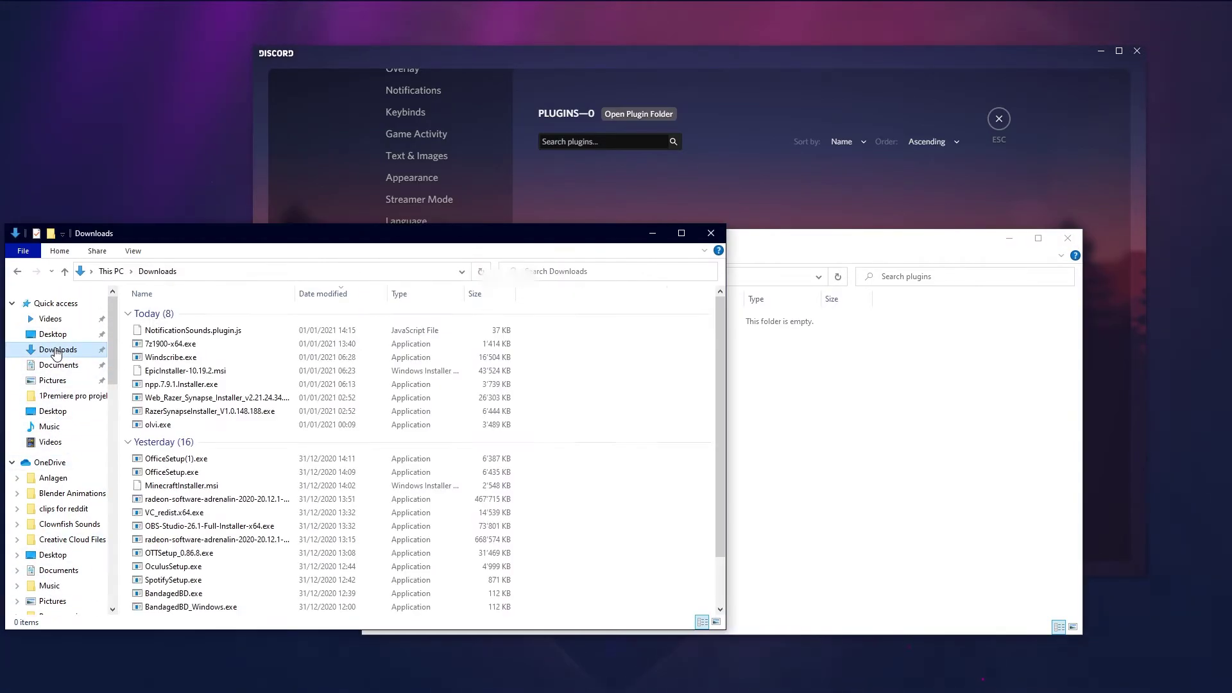
left_click_drag(193, 330, 898, 482)
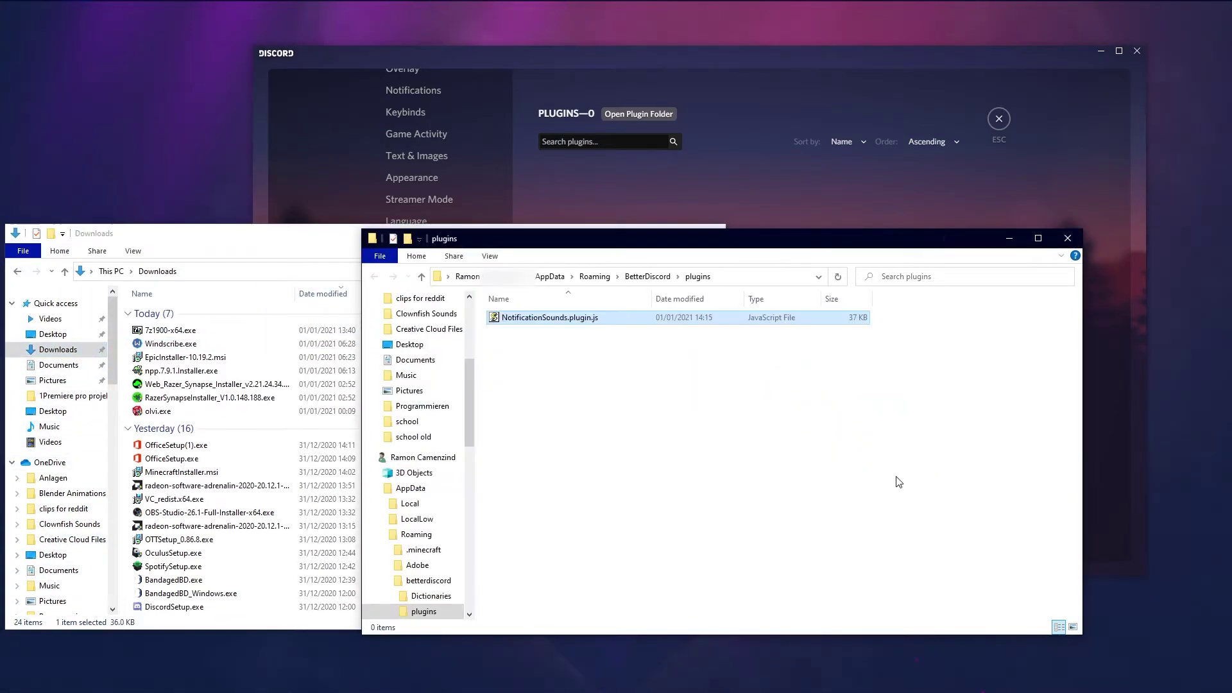
left_click(1067, 238)
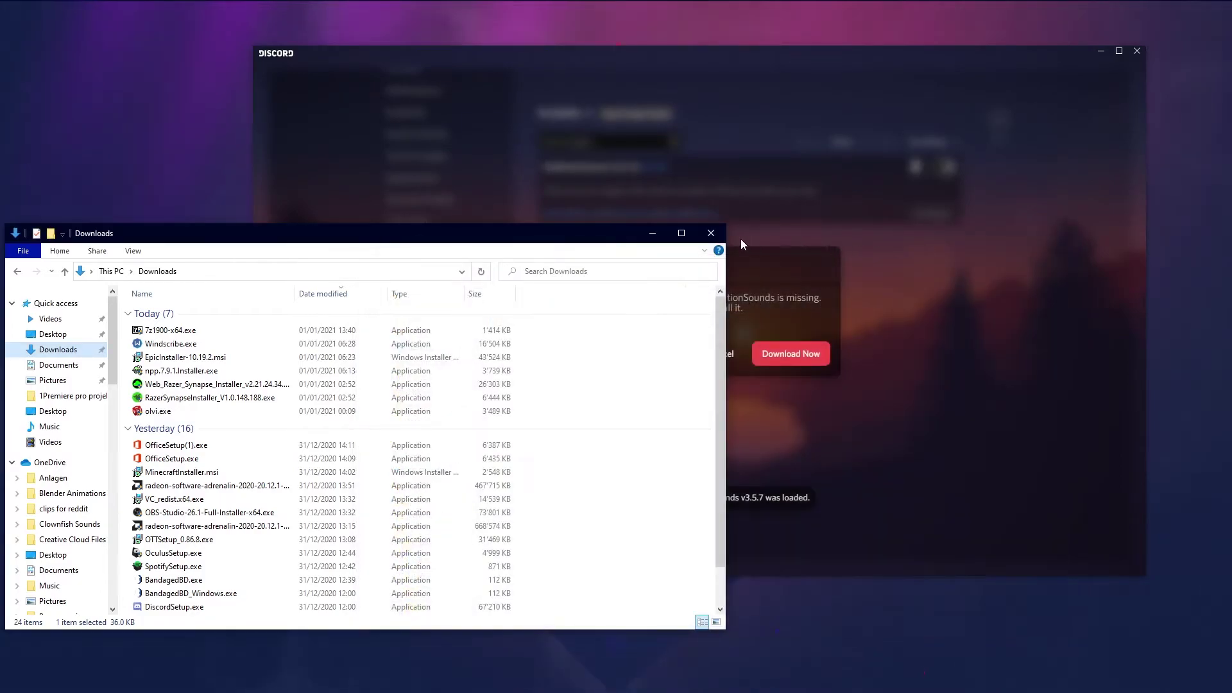
left_click(711, 233)
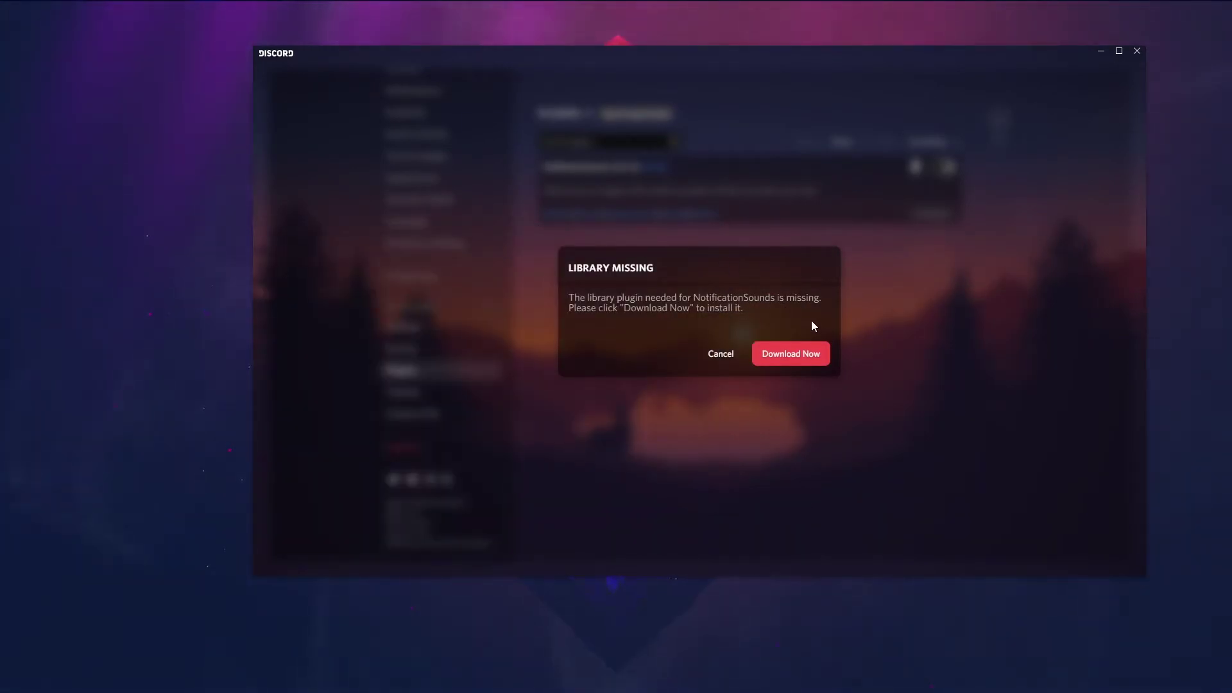
Install the missing library plugin and enable NotificationSounds, dismissing both change logs
left_click(798, 359)
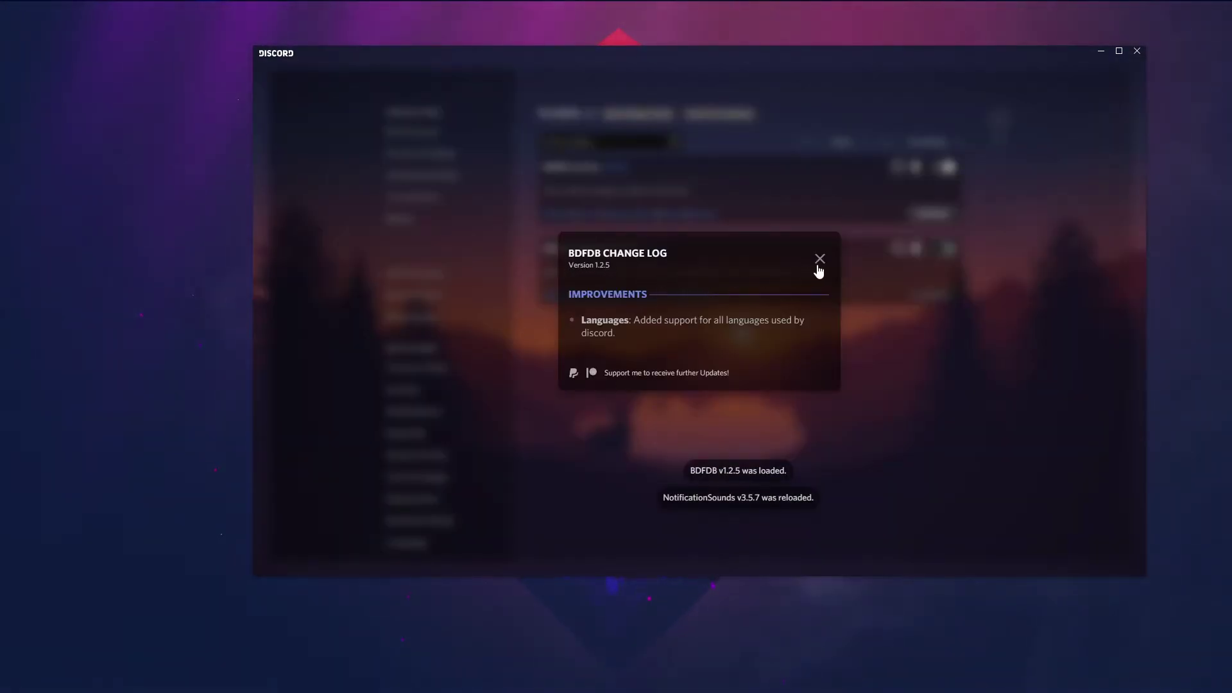
left_click(819, 261)
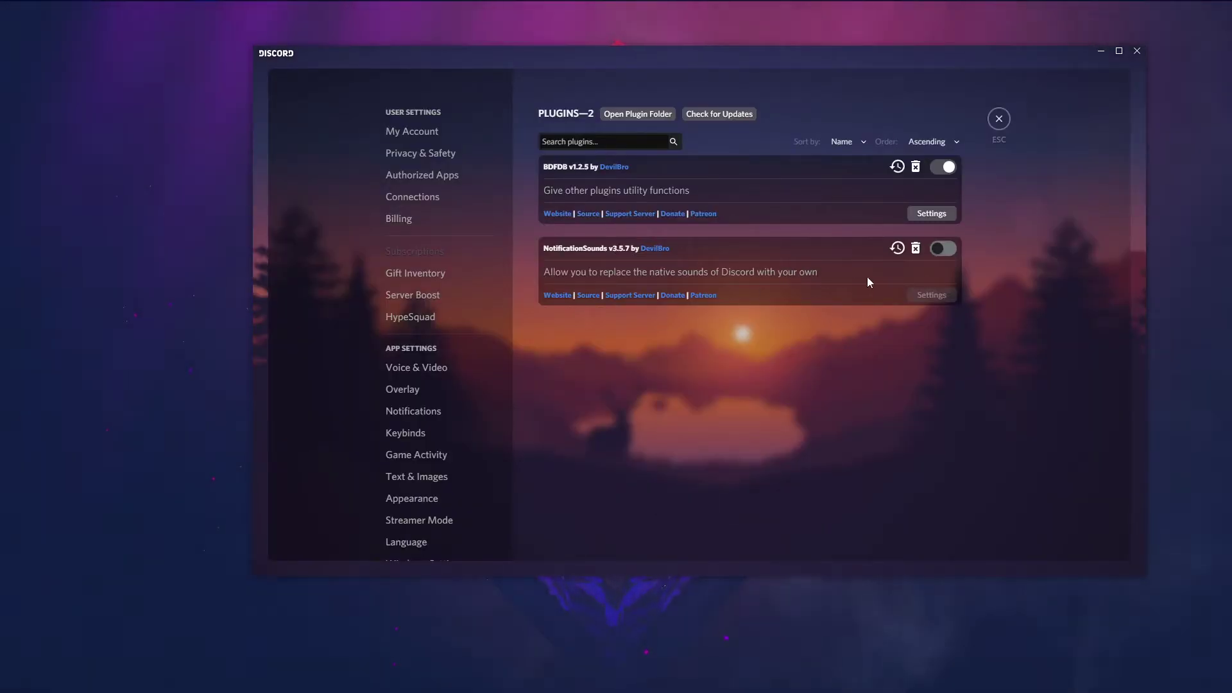
left_click(944, 250)
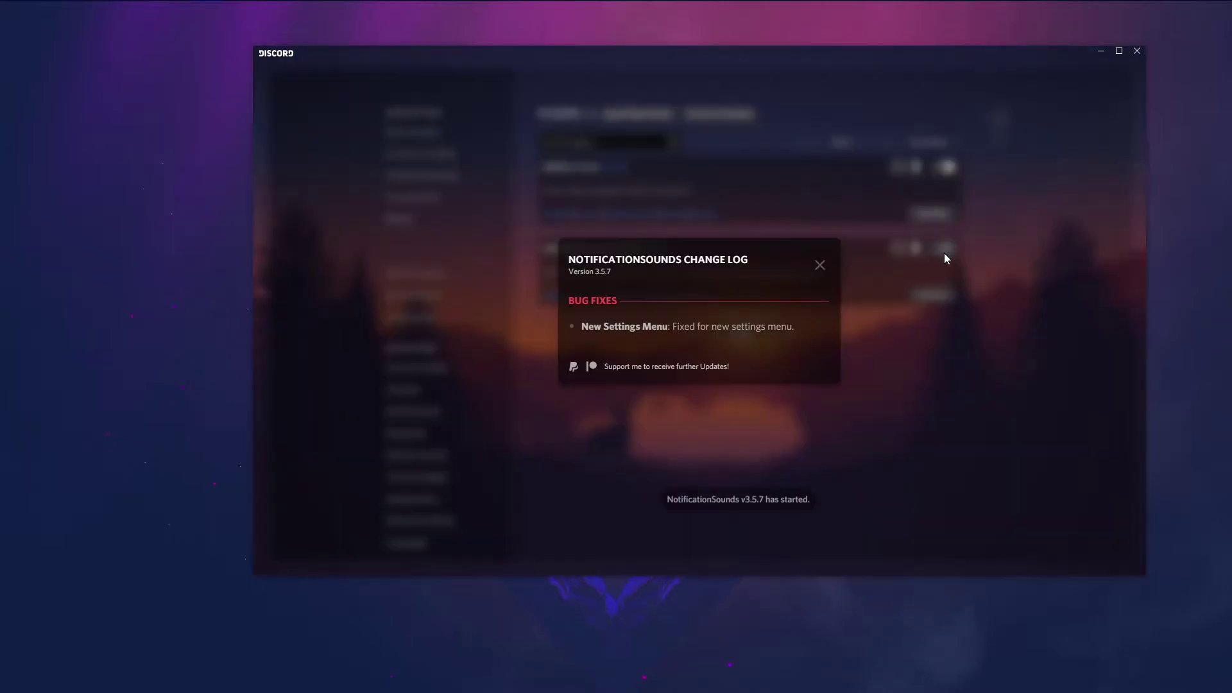
left_click(819, 265)
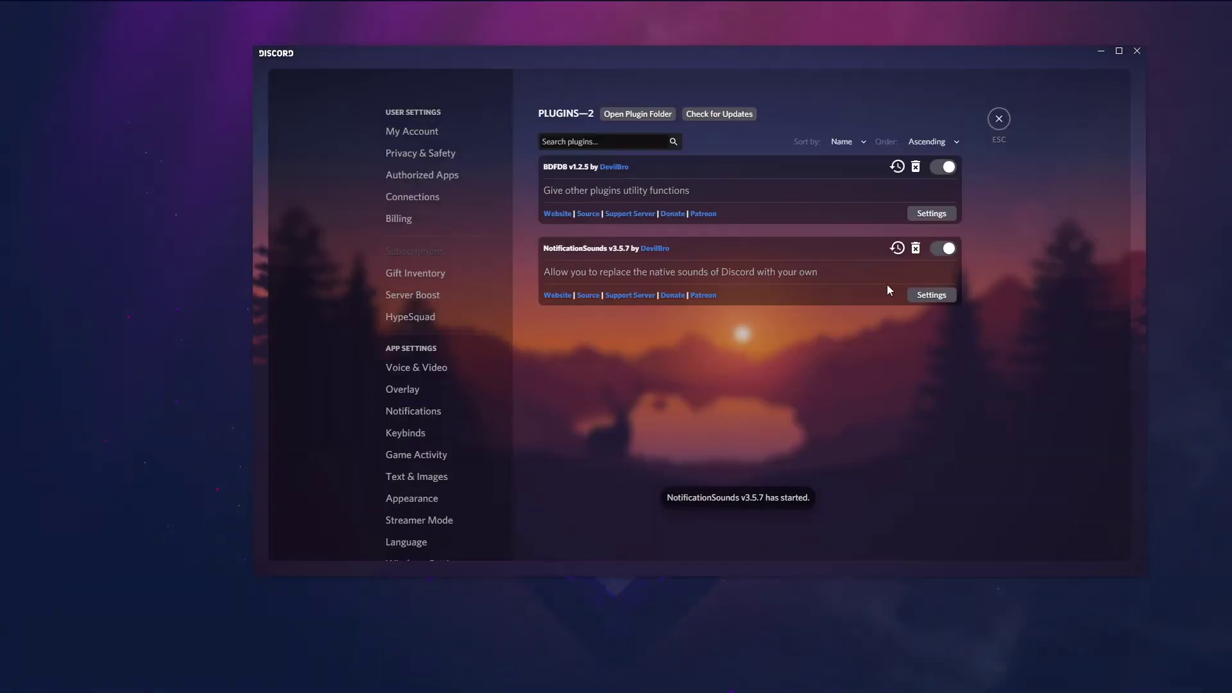
Open the NotificationSounds settings and expand the implemented sounds, going down to the Incoming Call entry
left_click(931, 295)
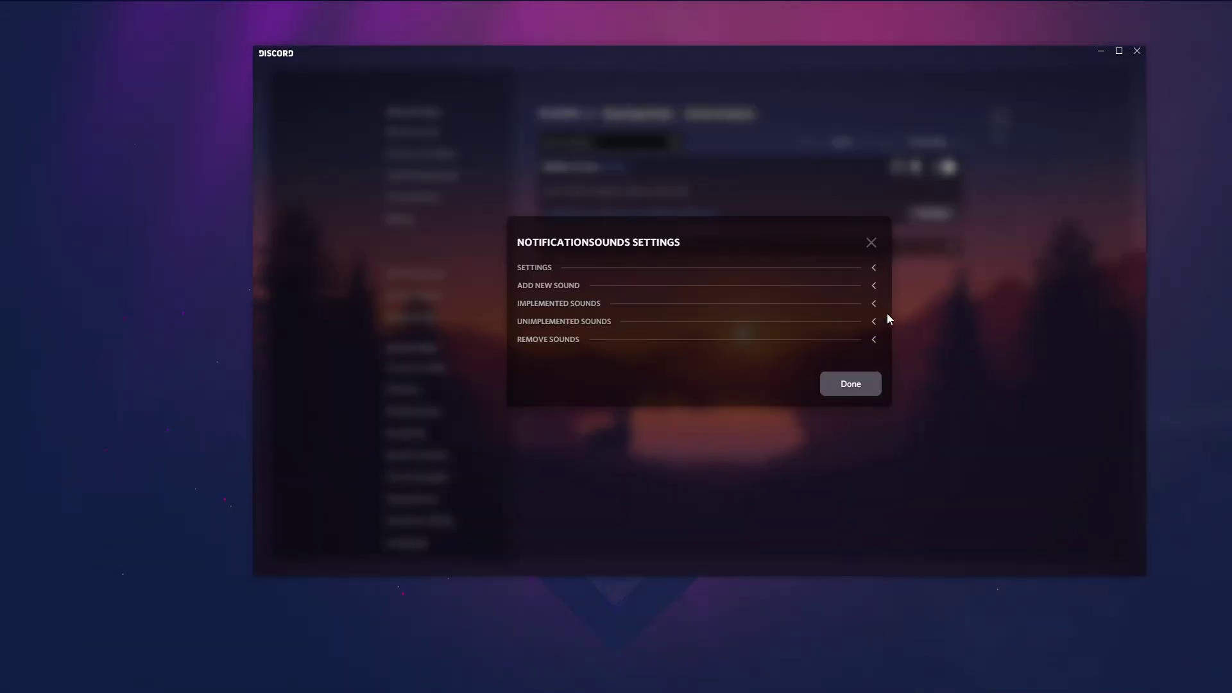
left_click(634, 305)
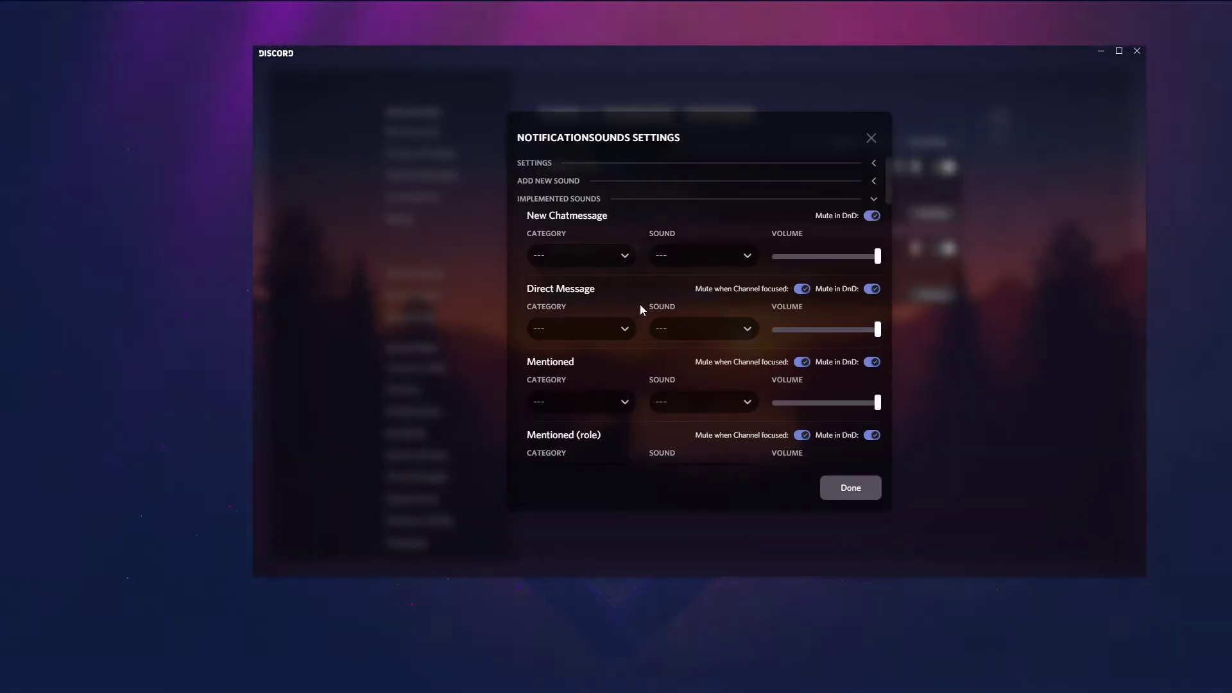
scroll(675, 298, "down", 8)
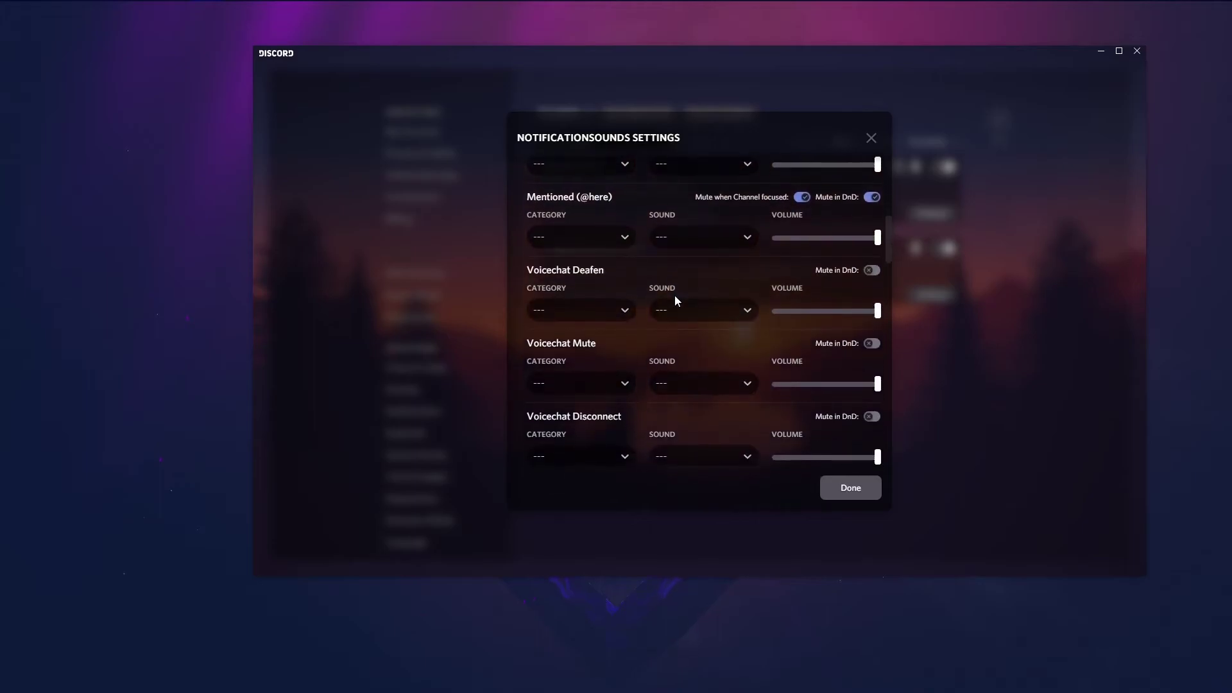
scroll(675, 300, "down", 8)
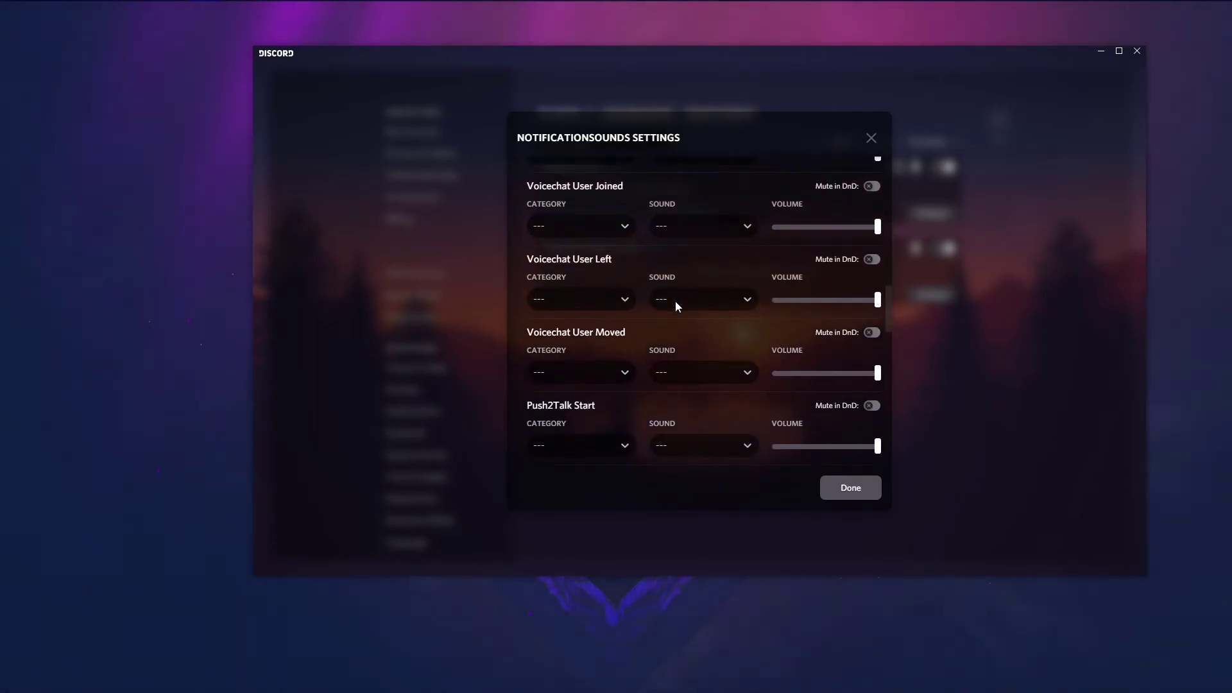
scroll(675, 305, "down", 2)
scroll(684, 345, "down", 1)
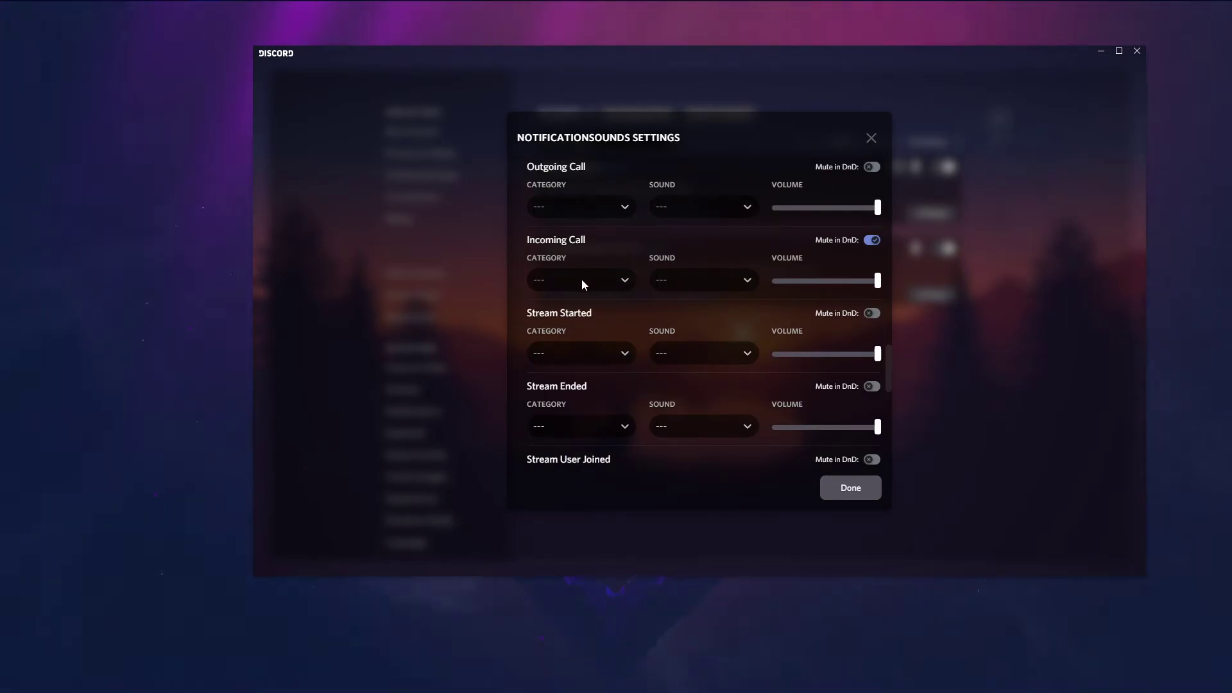
Set the Incoming Call notification to the Discord category with the Incoming Call Beat sound
left_click(577, 280)
left_click(580, 335)
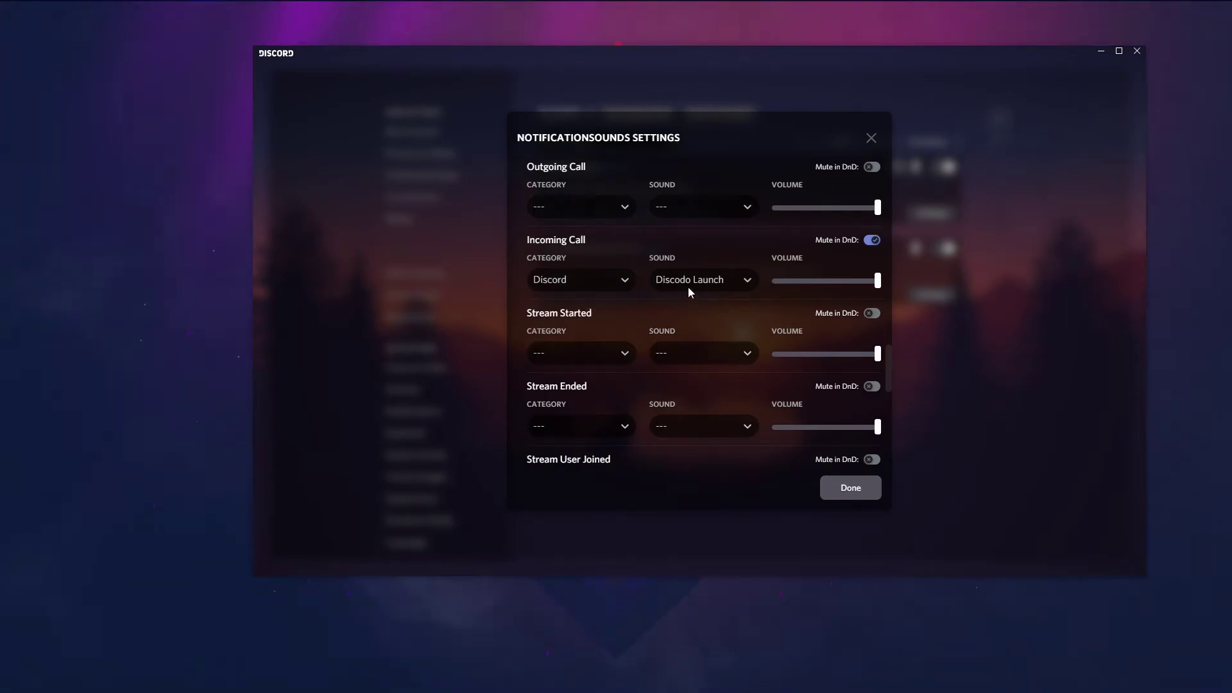
left_click(695, 281)
scroll(713, 385, "down", 5)
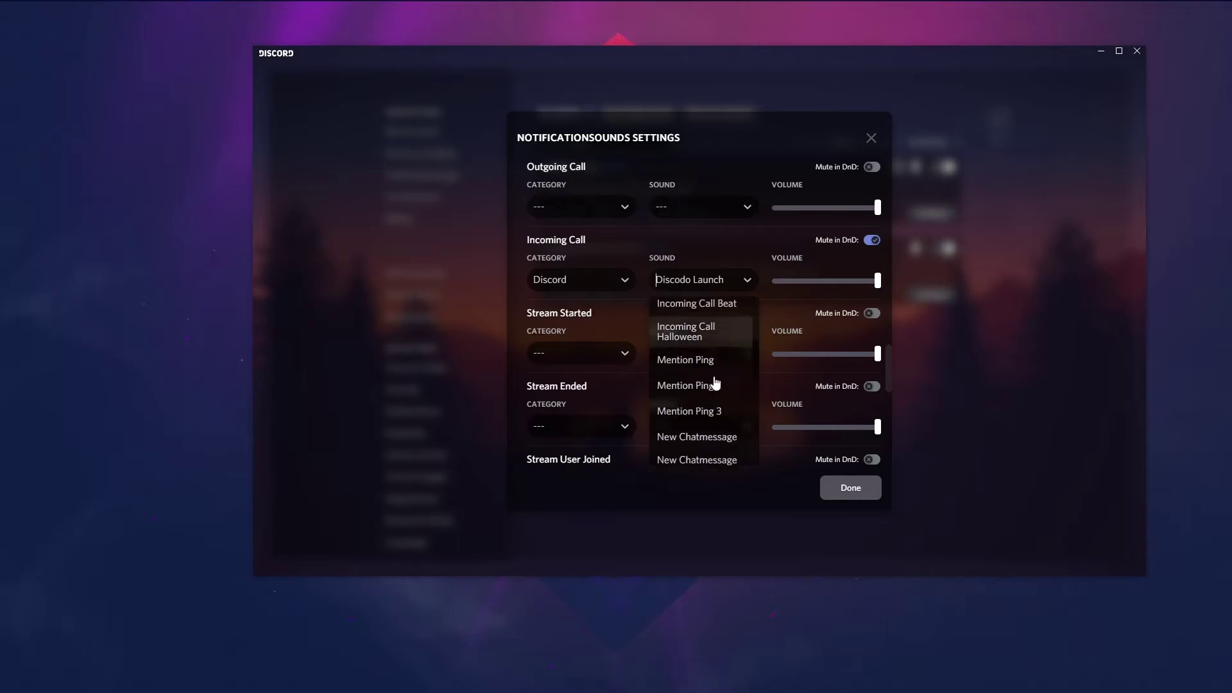
scroll(715, 383, "down", 8)
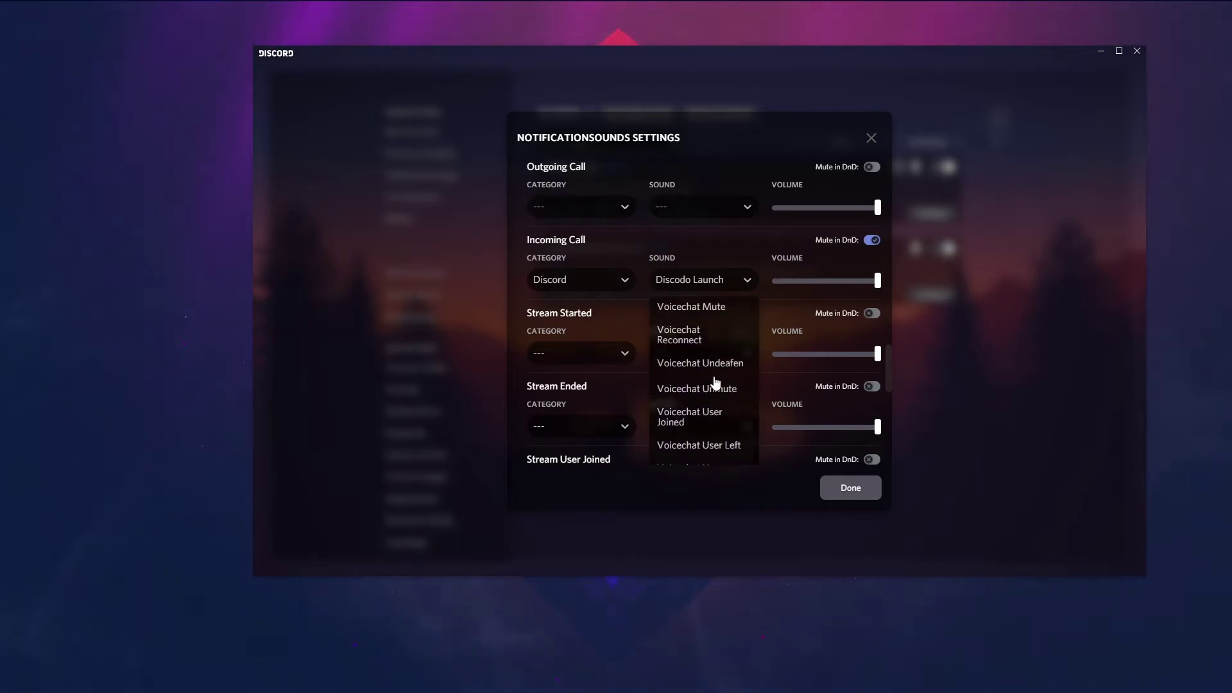
scroll(712, 382, "up", 8)
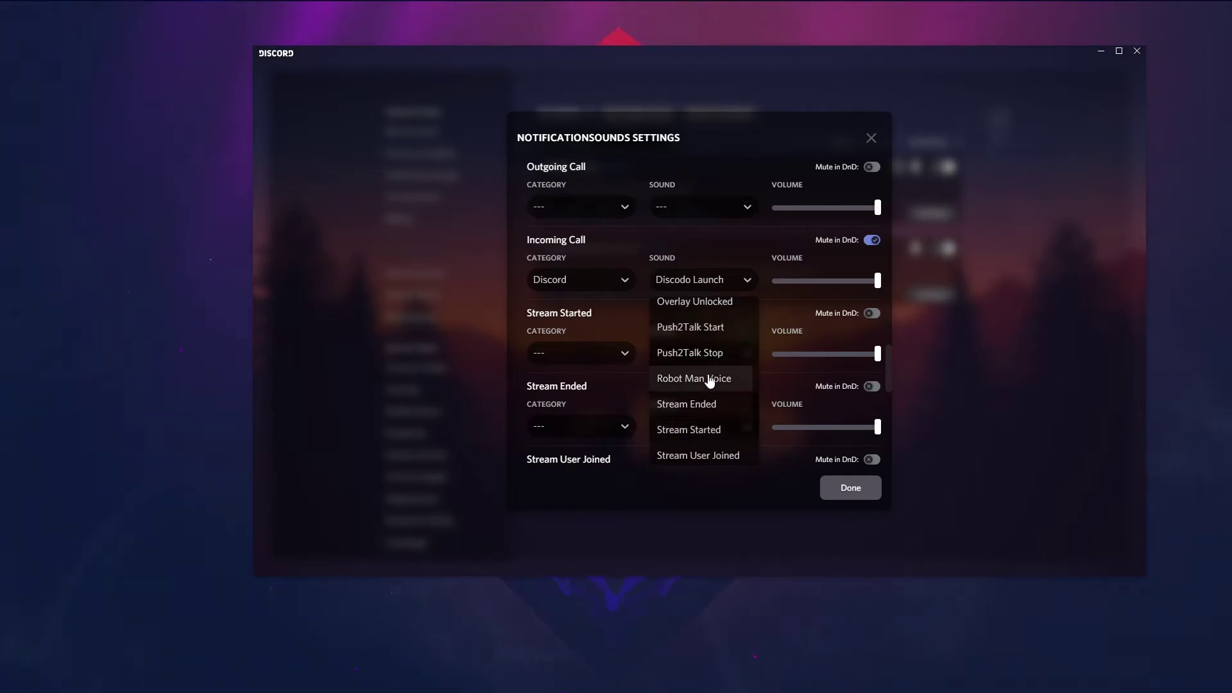
scroll(712, 385, "up", 5)
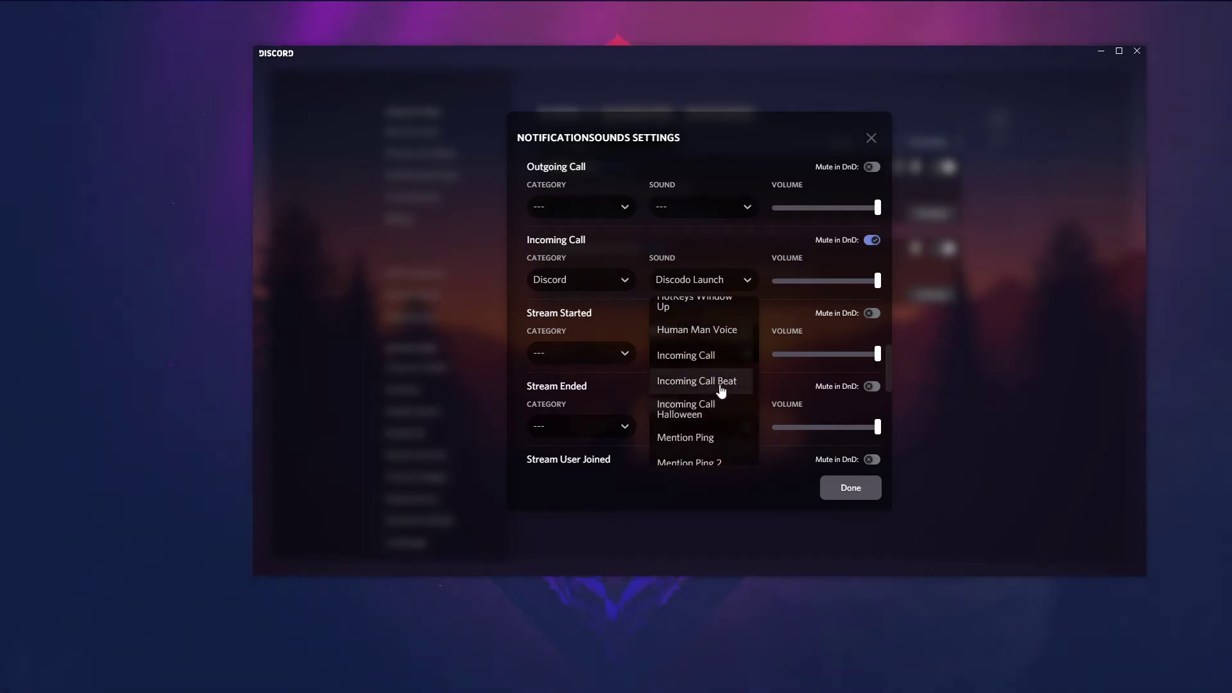
left_click(721, 384)
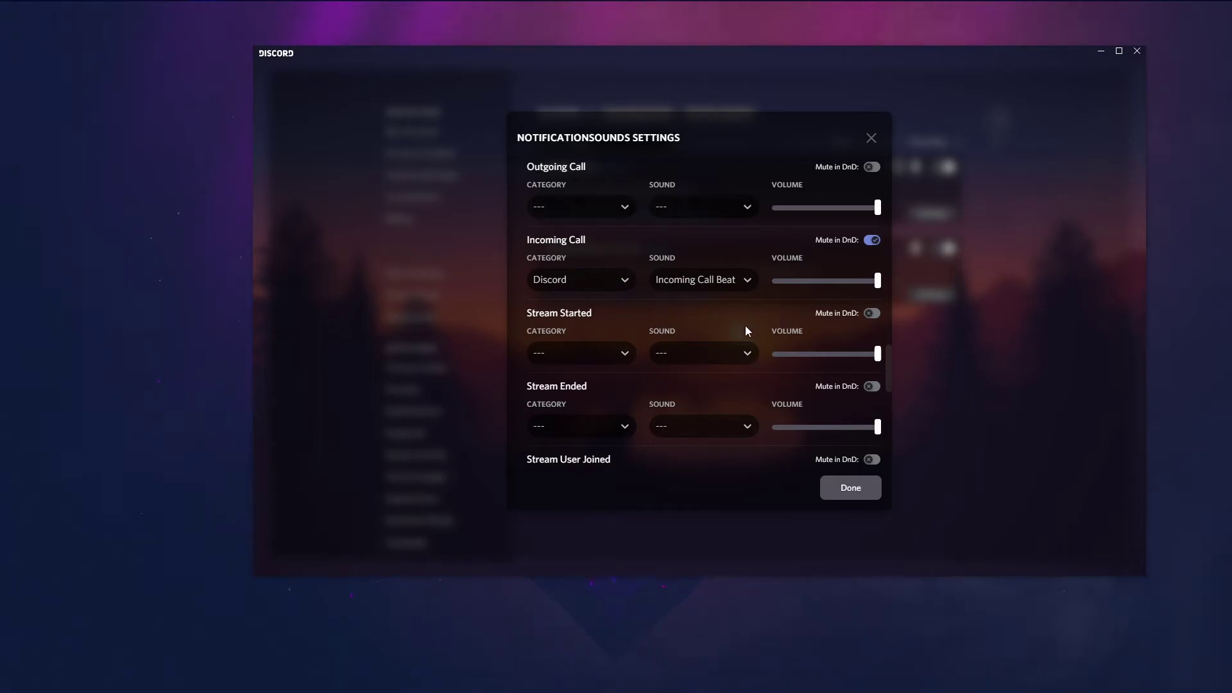
scroll(745, 326, "up", 1)
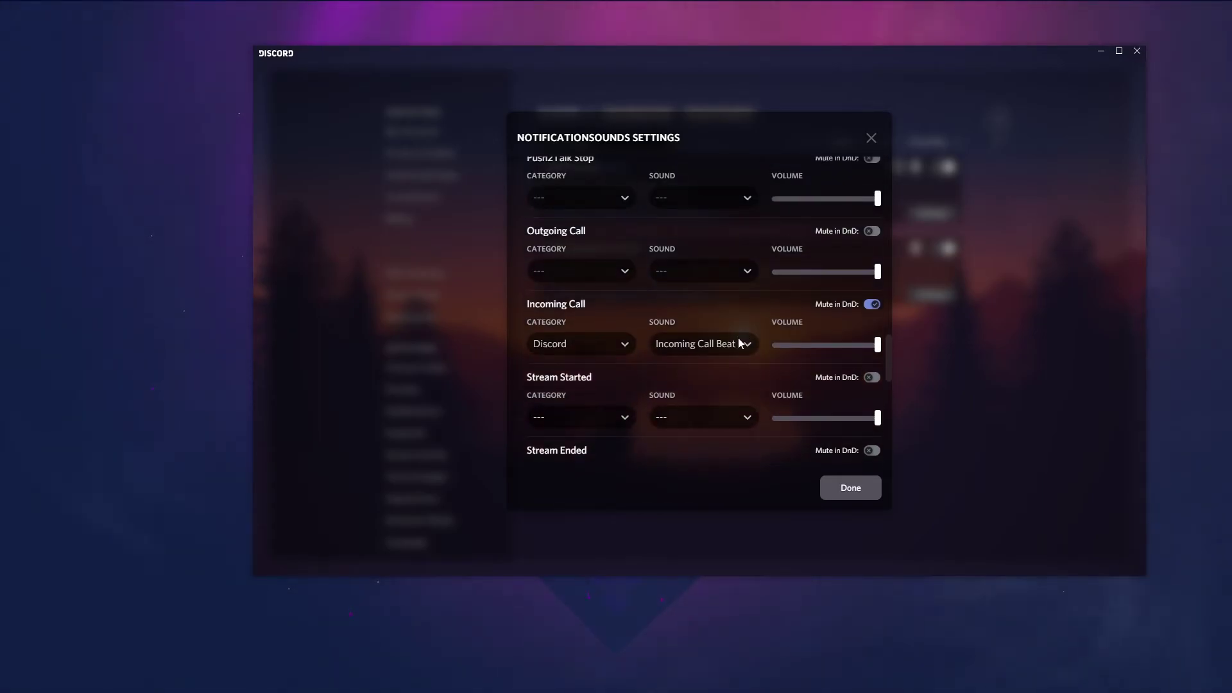
scroll(738, 338, "down", 1)
mouse_move(879, 283)
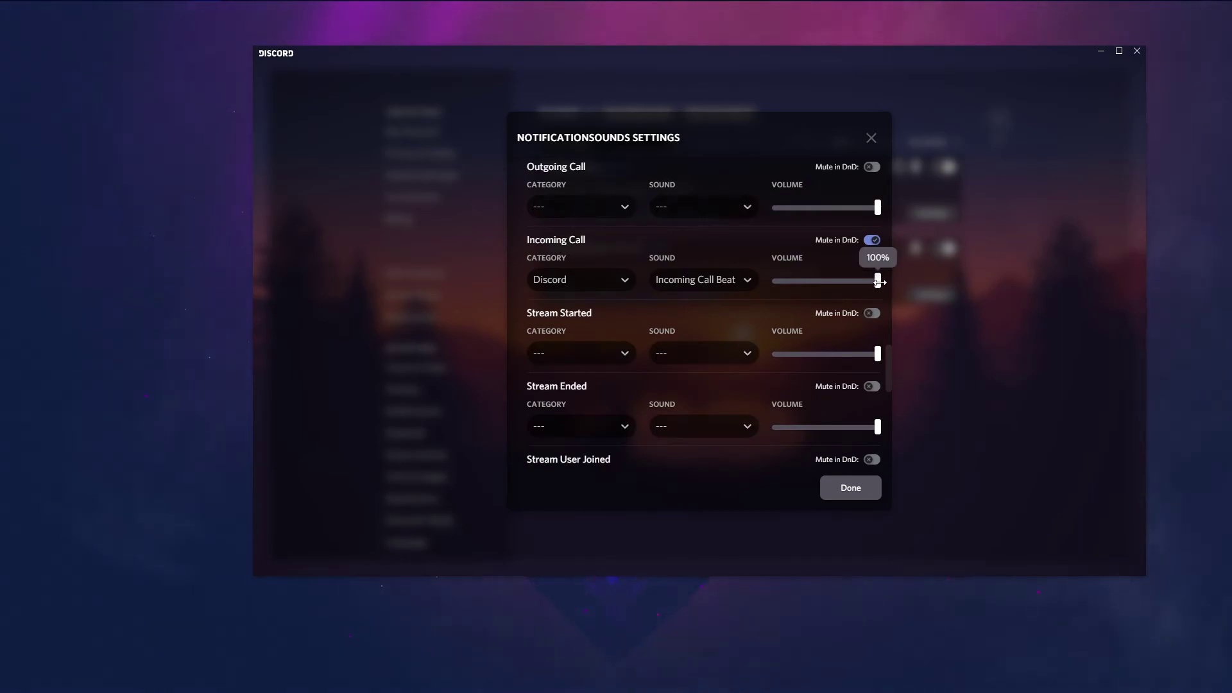
Set the Direct Message notification to the Discord category with the New Chatmessage sound and finish the plugin settings
scroll(727, 311, "up", 4)
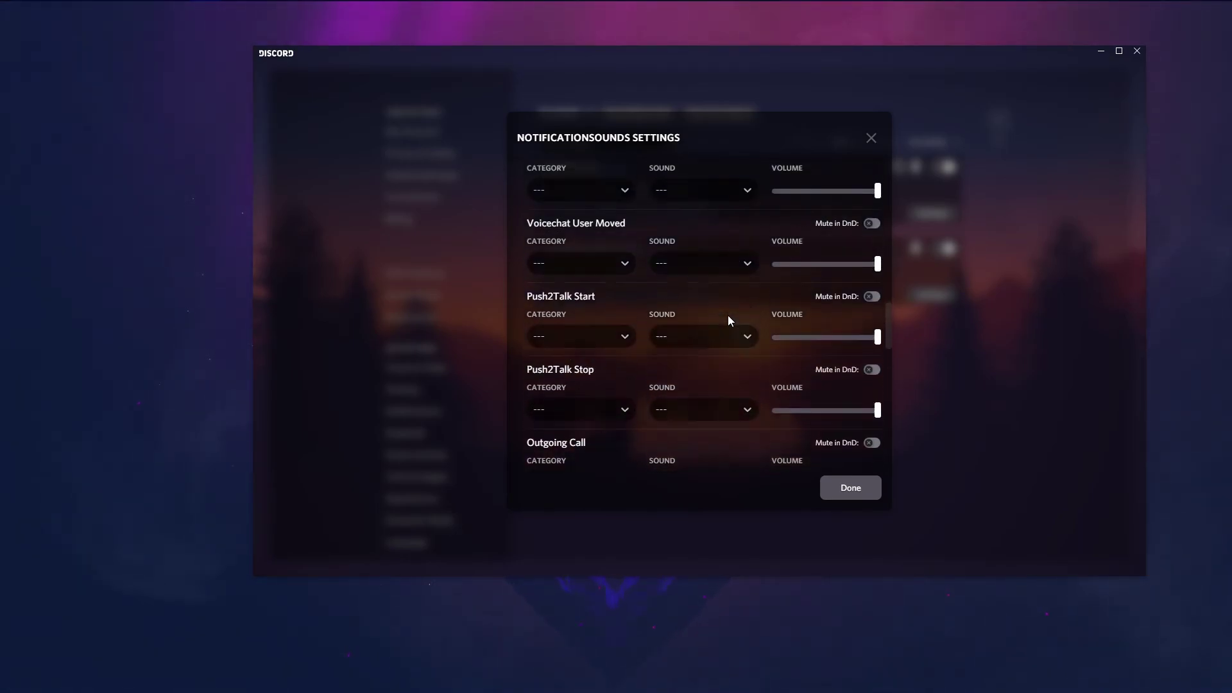
scroll(727, 321, "up", 10)
scroll(723, 321, "up", 5)
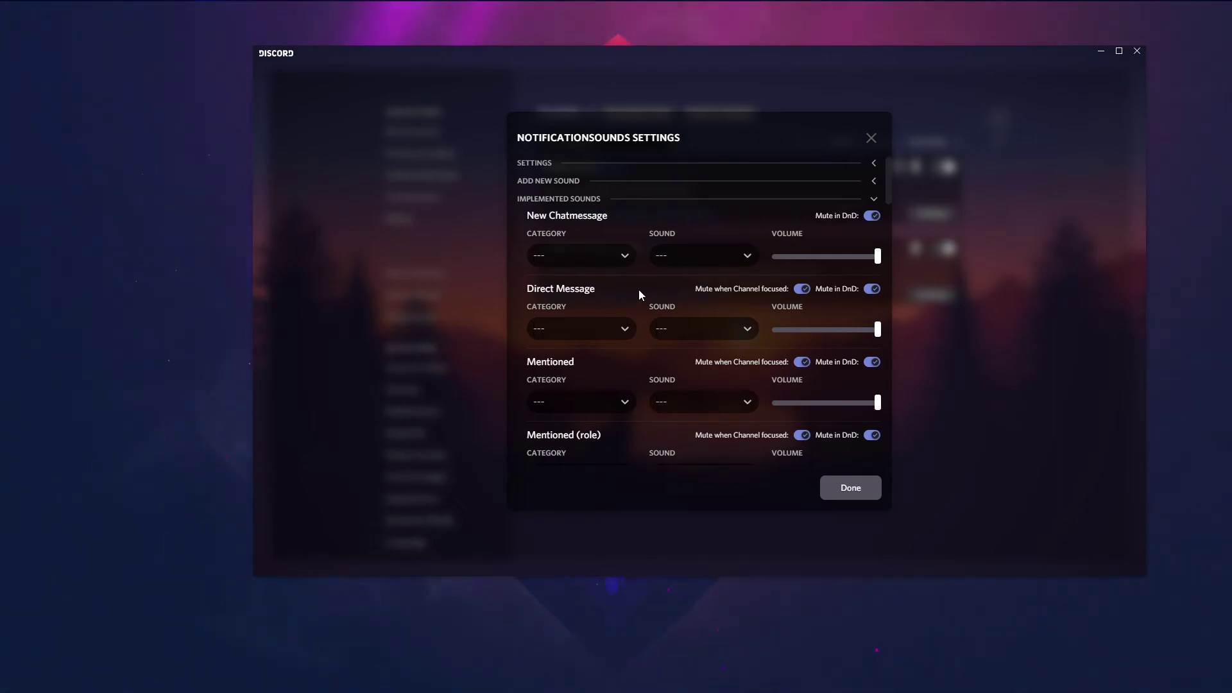
left_click(599, 324)
left_click(577, 380)
left_click(675, 328)
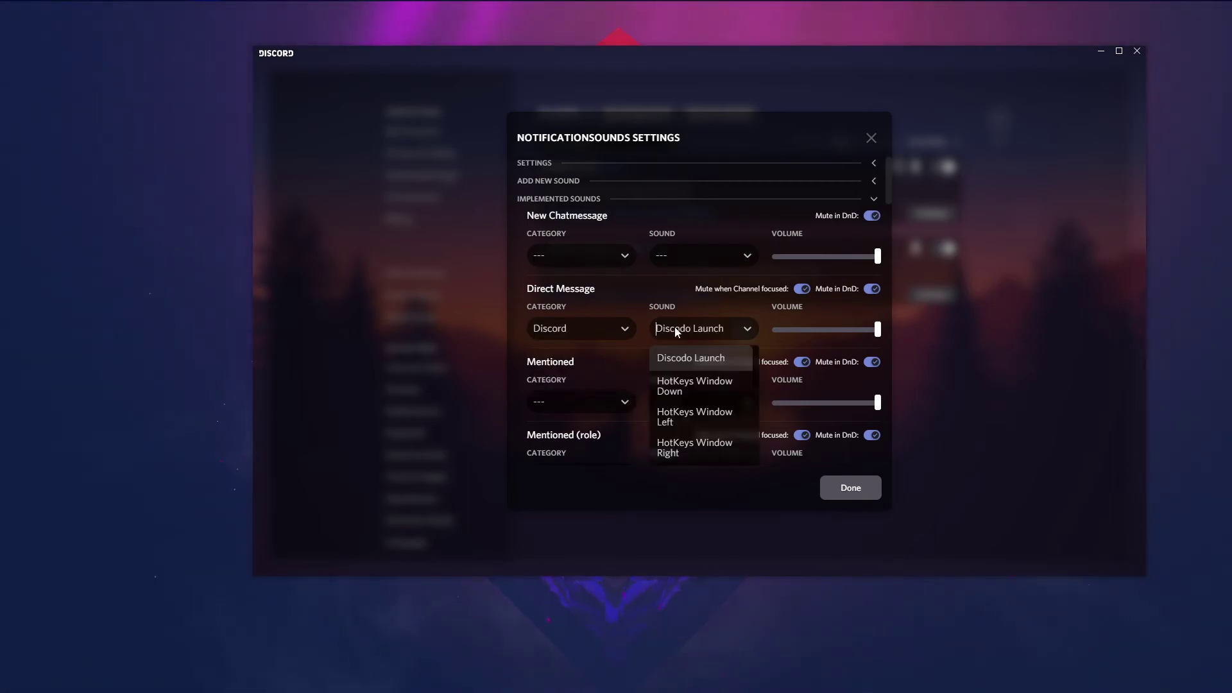
scroll(705, 401, "down", 4)
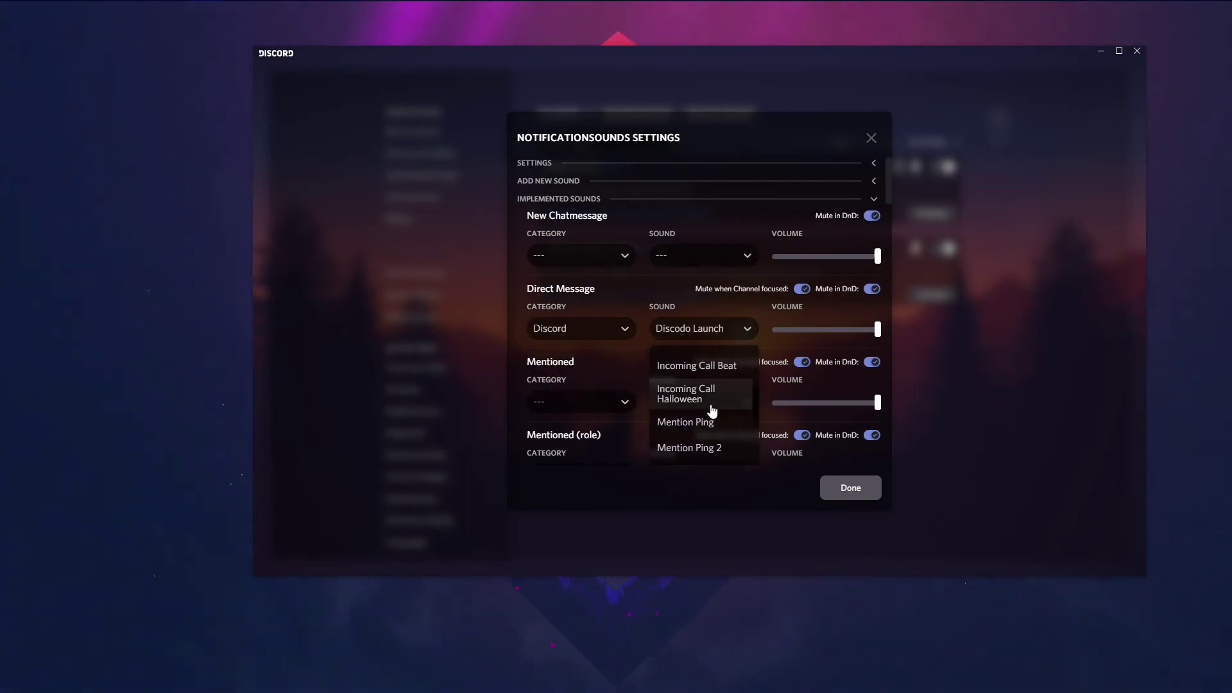
scroll(707, 409, "down", 2)
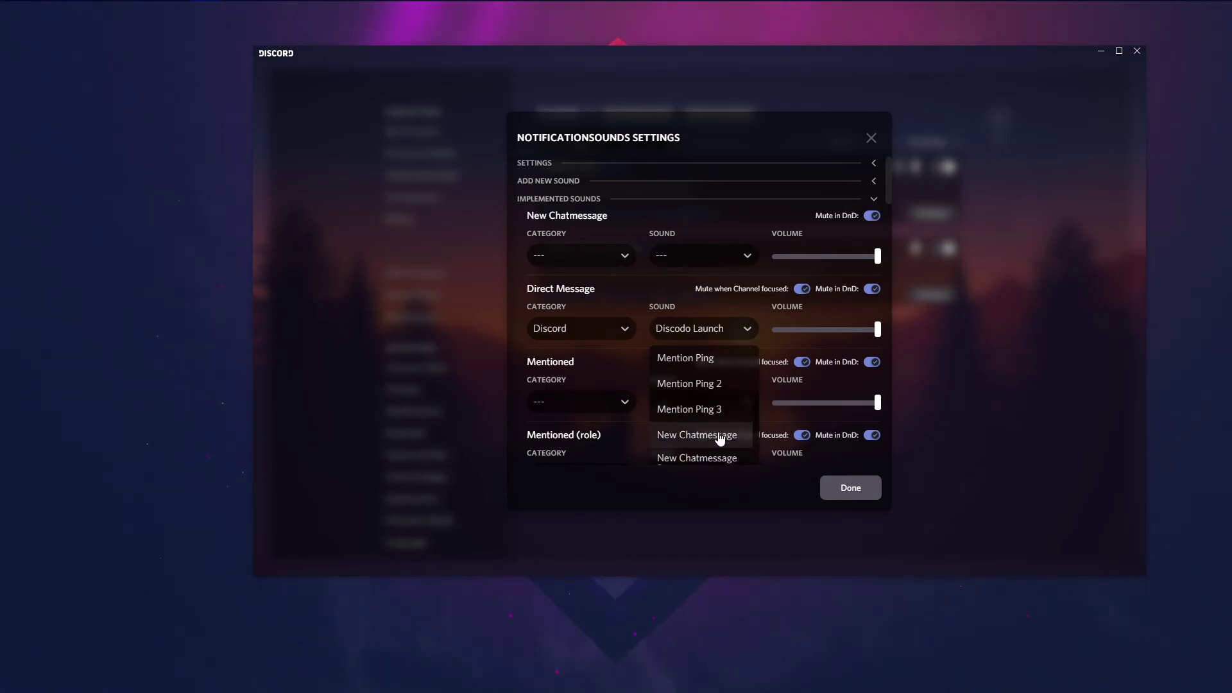
left_click(719, 436)
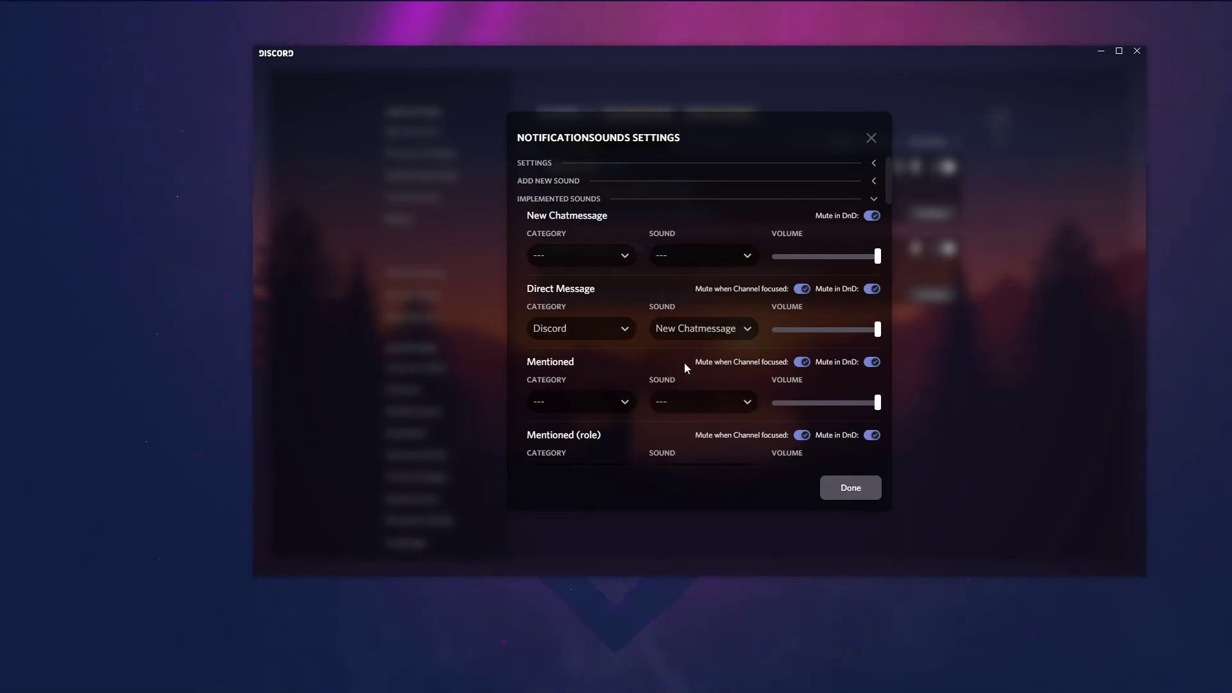
scroll(683, 363, "down", 2)
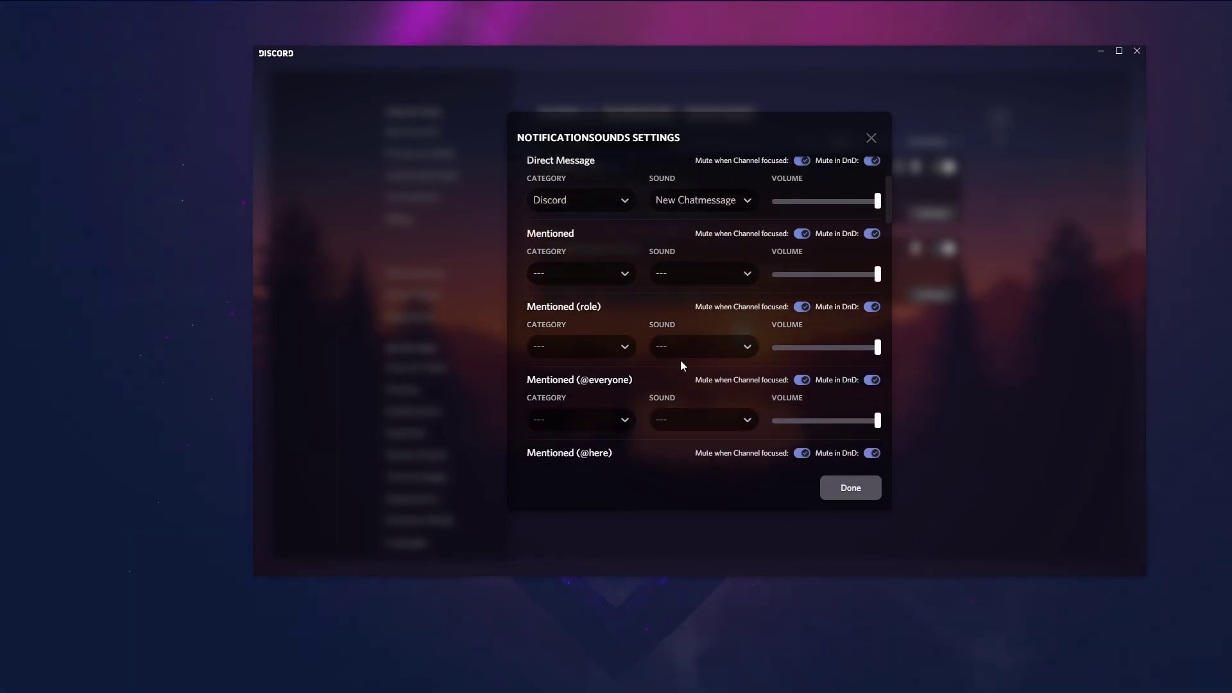
left_click(850, 488)
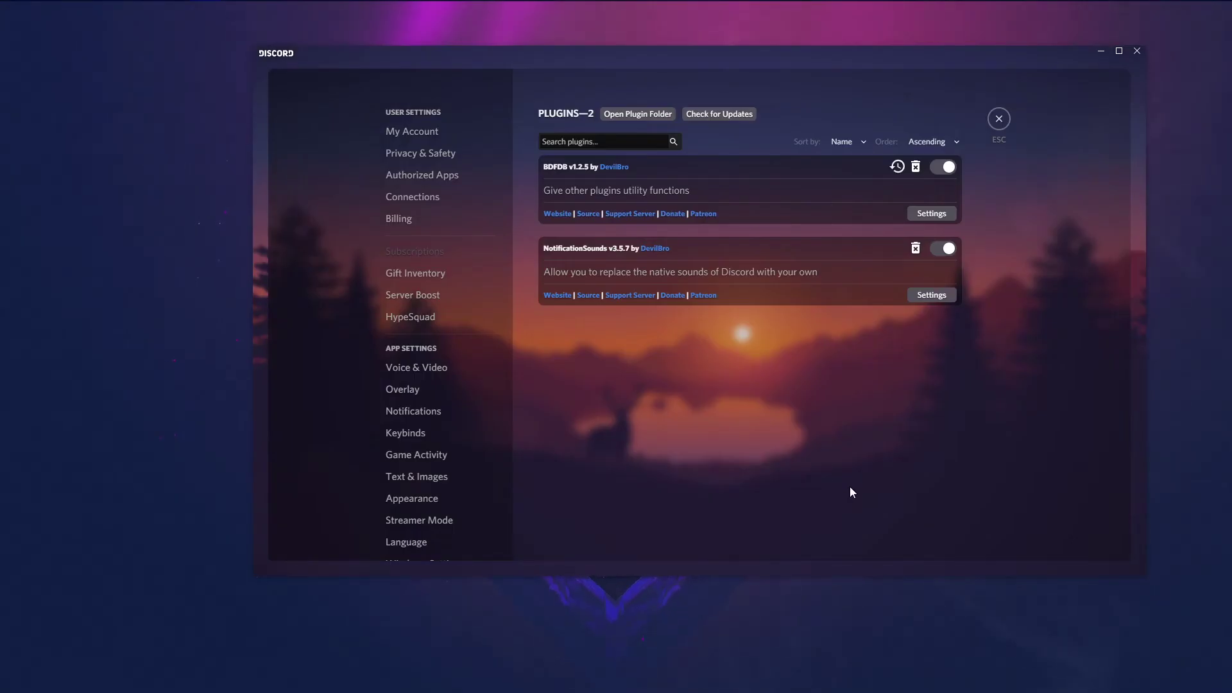